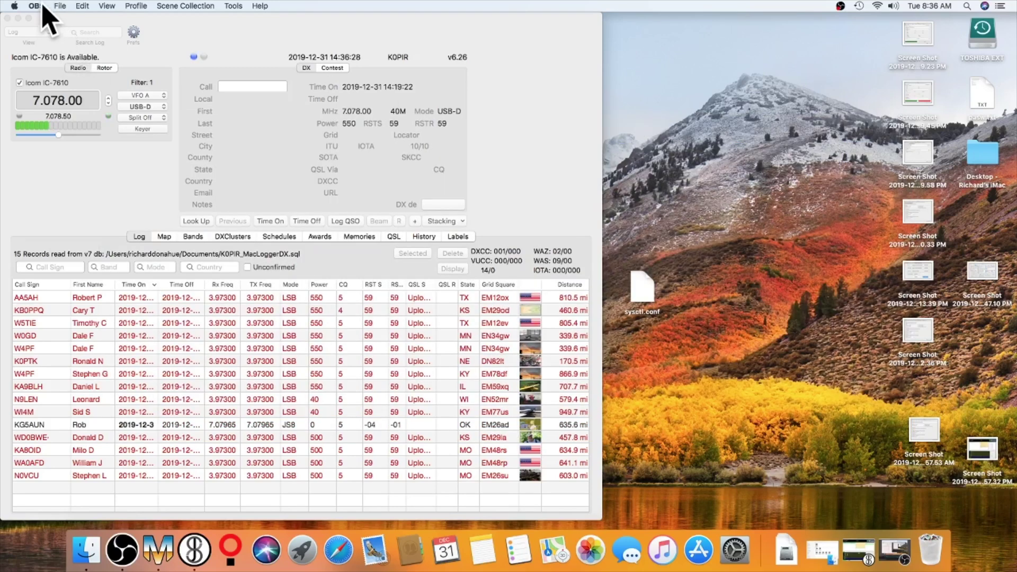
Open the MacLoggerDX preferences and review the Station, Look Up and Radio settings, including the available radio ports.
click(77, 24)
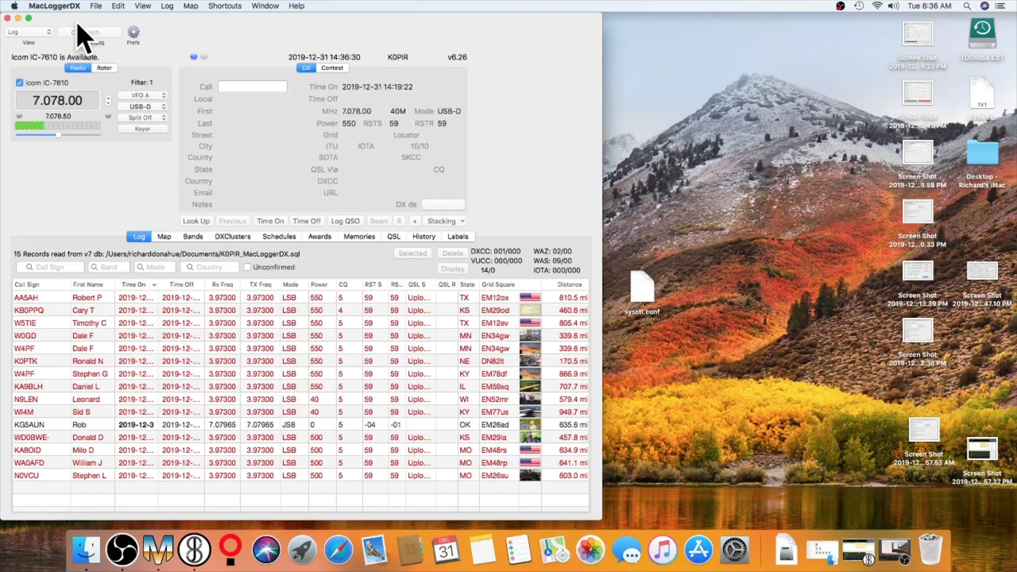
click(55, 7)
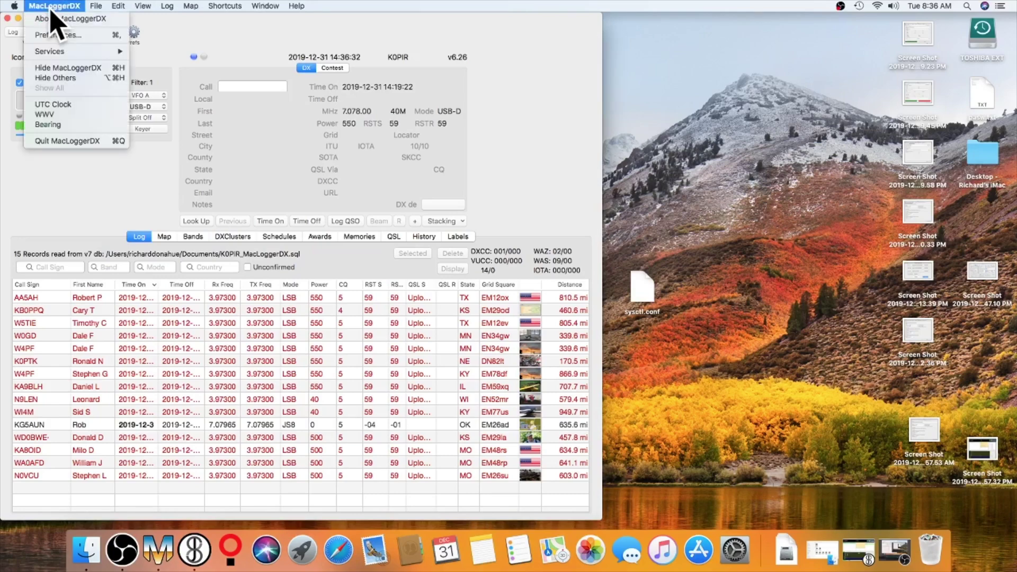
click(53, 35)
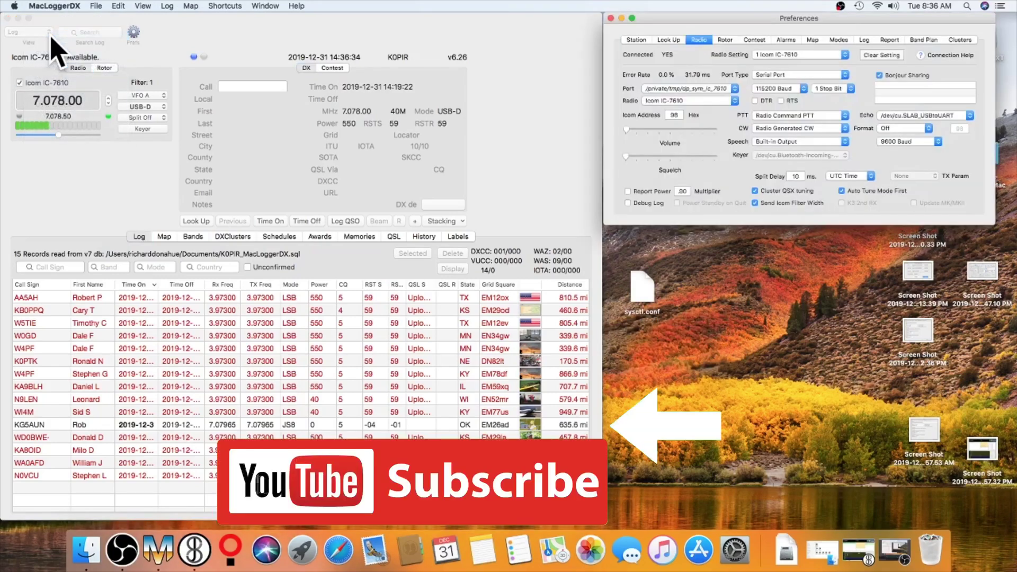
drag(688, 22, 257, 61)
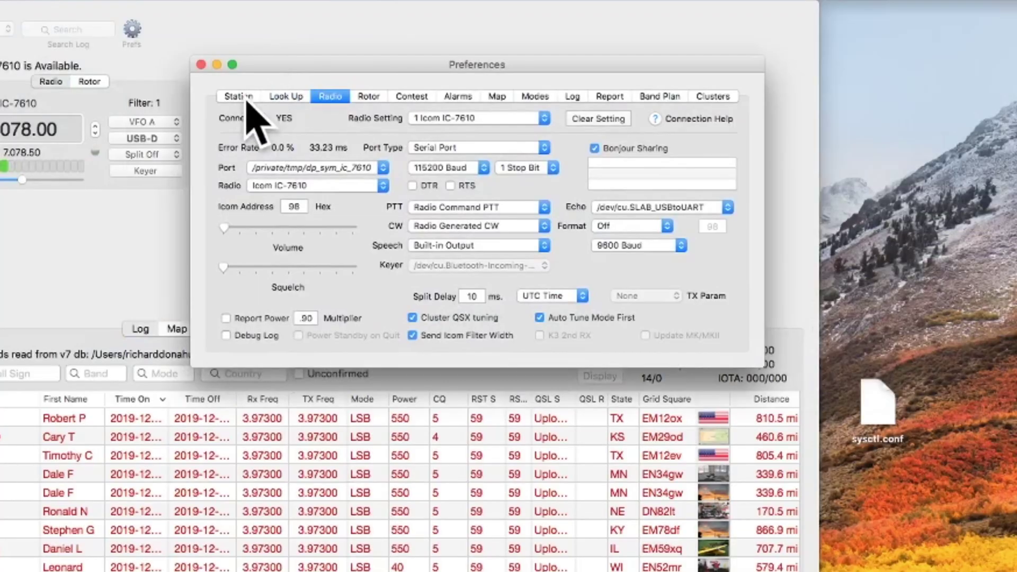
click(245, 98)
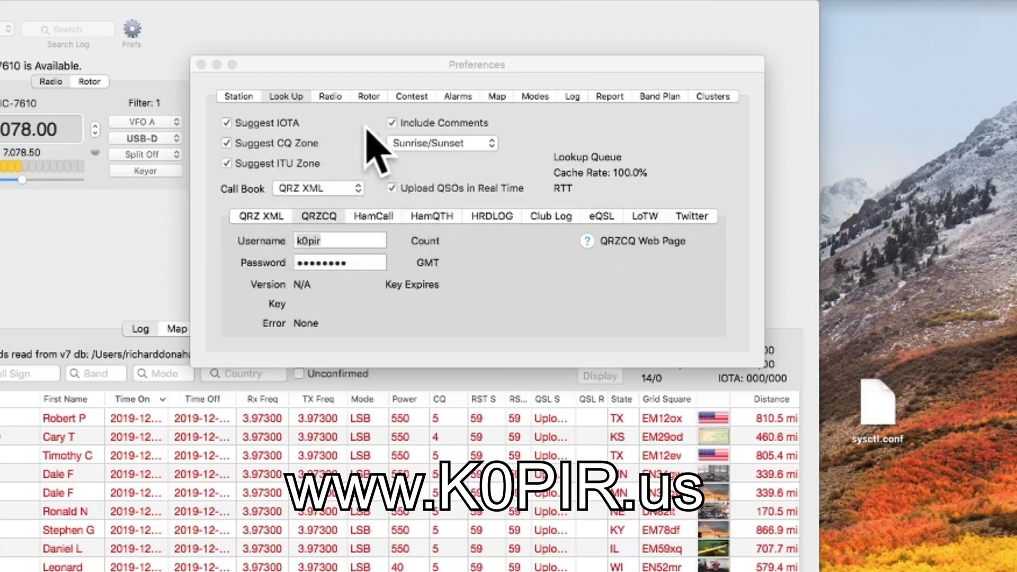
click(333, 97)
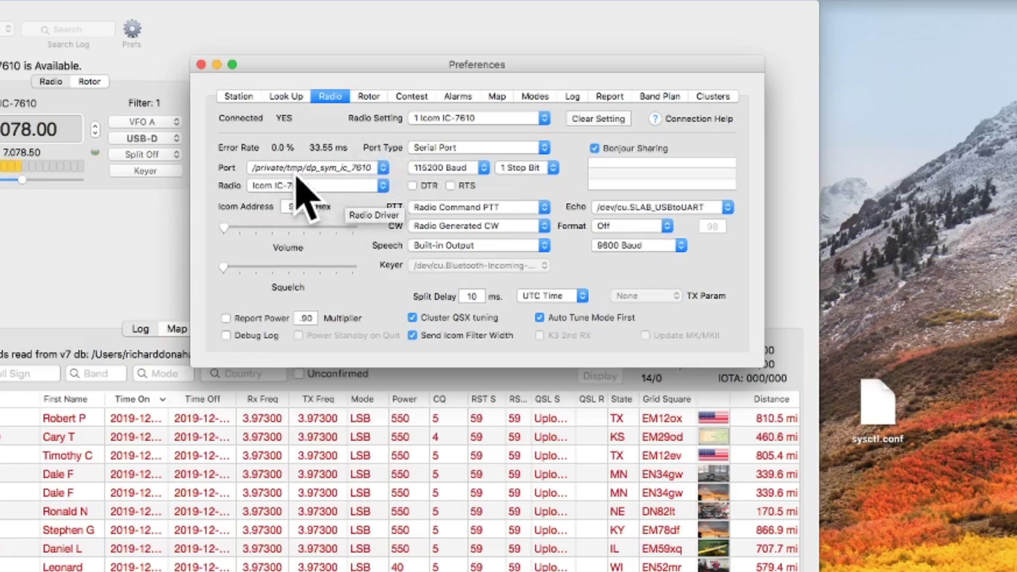
click(383, 169)
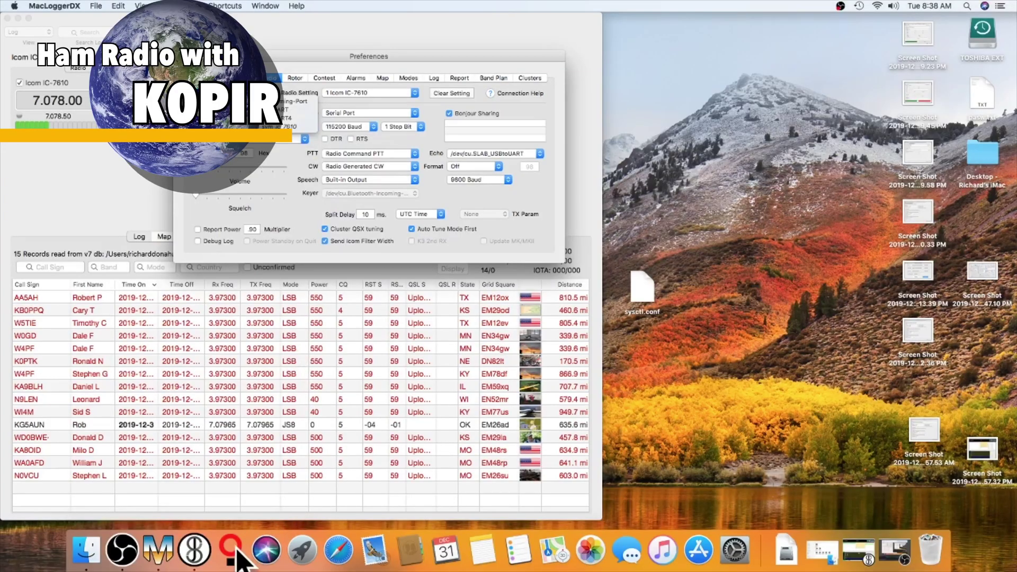
Run Discover 7610 to check the IC-7610's serial port assignments, and compare them with the port choices in the MacLoggerDX radio preferences.
click(236, 556)
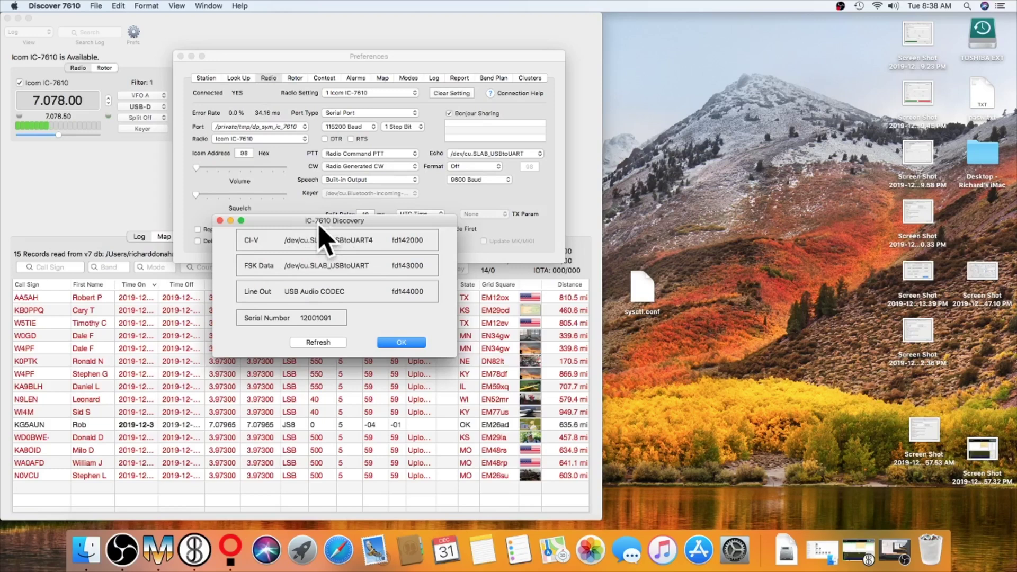
drag(304, 225, 309, 281)
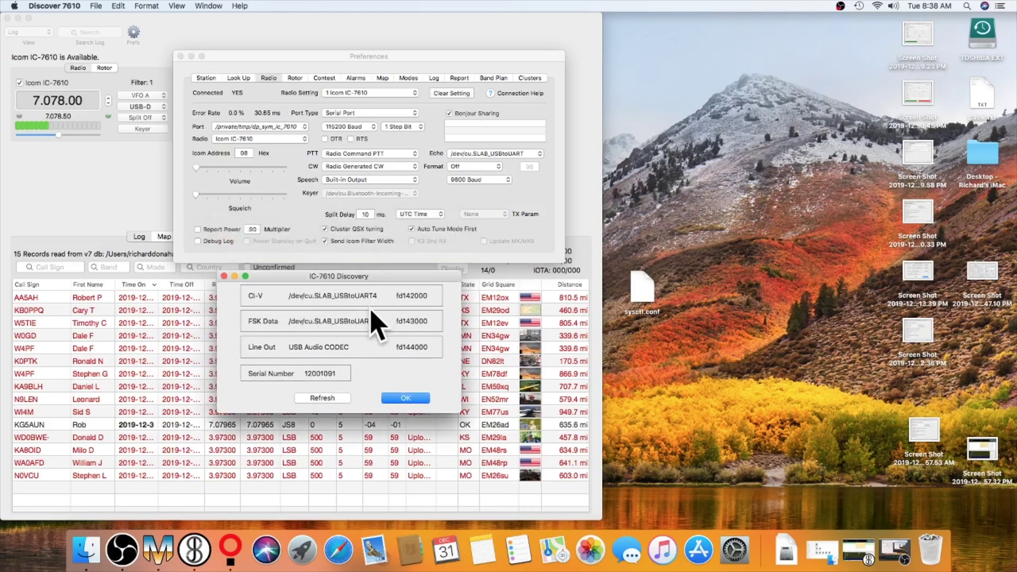
click(399, 399)
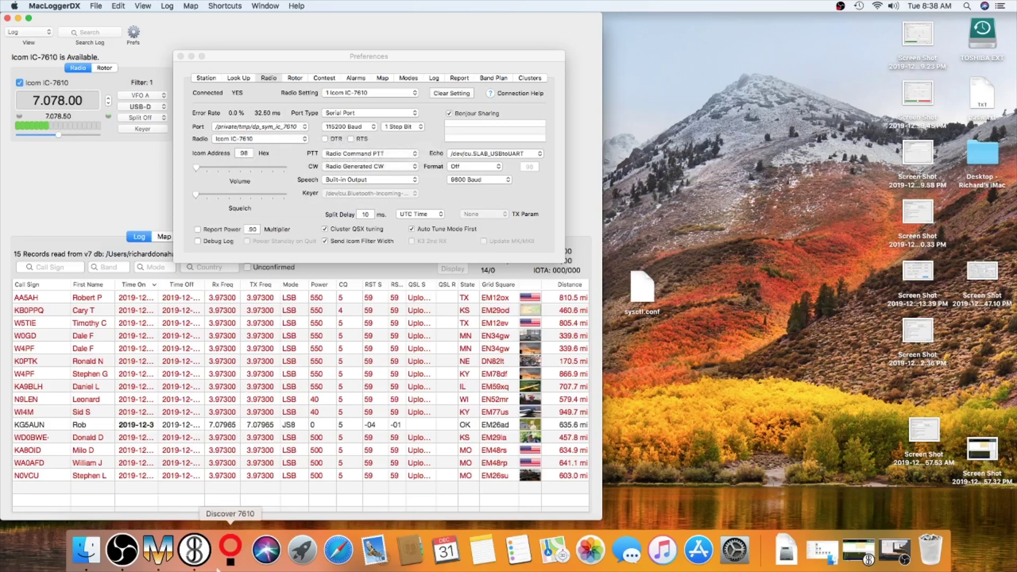
click(230, 552)
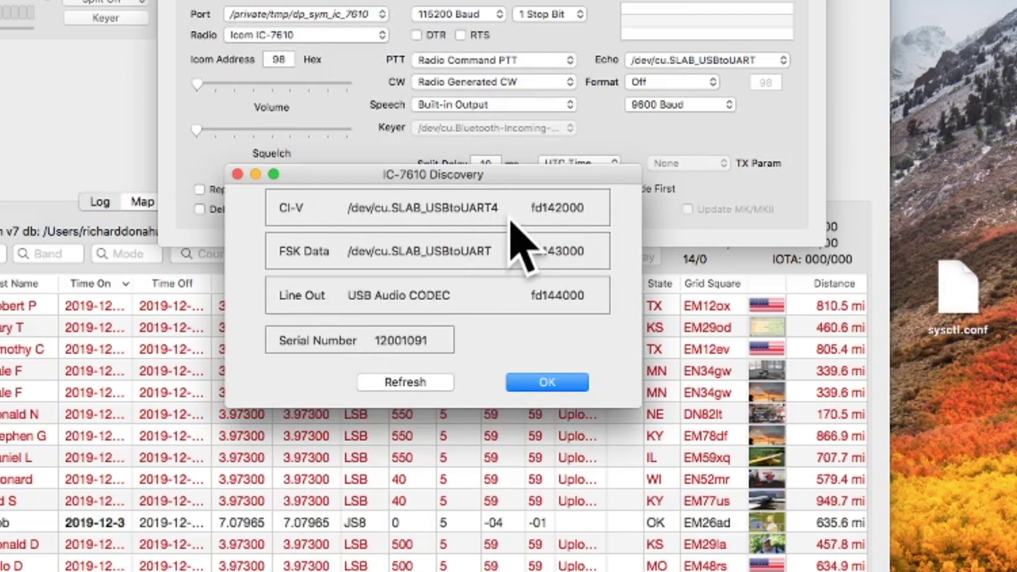
click(547, 384)
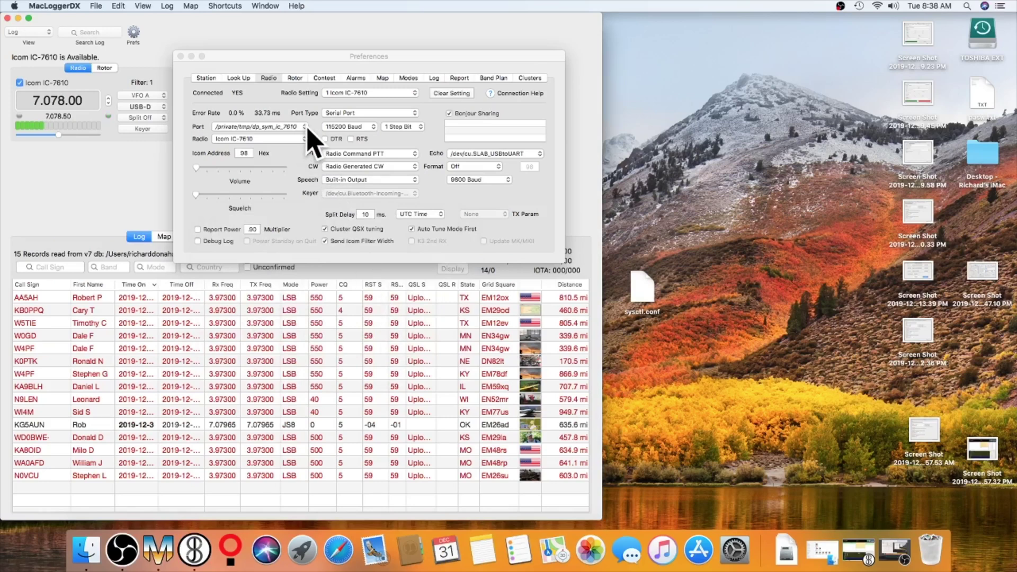
click(305, 132)
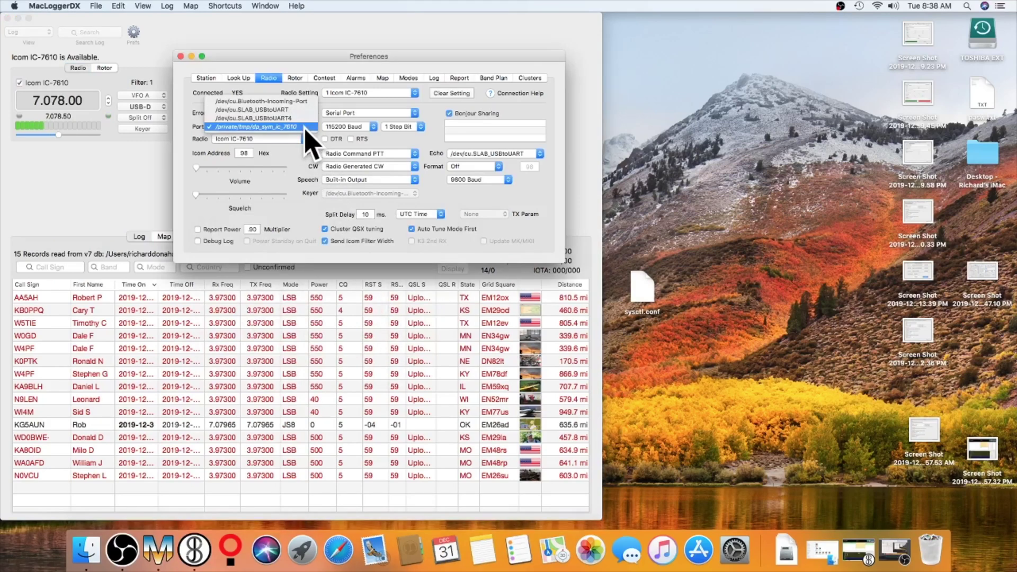
click(297, 101)
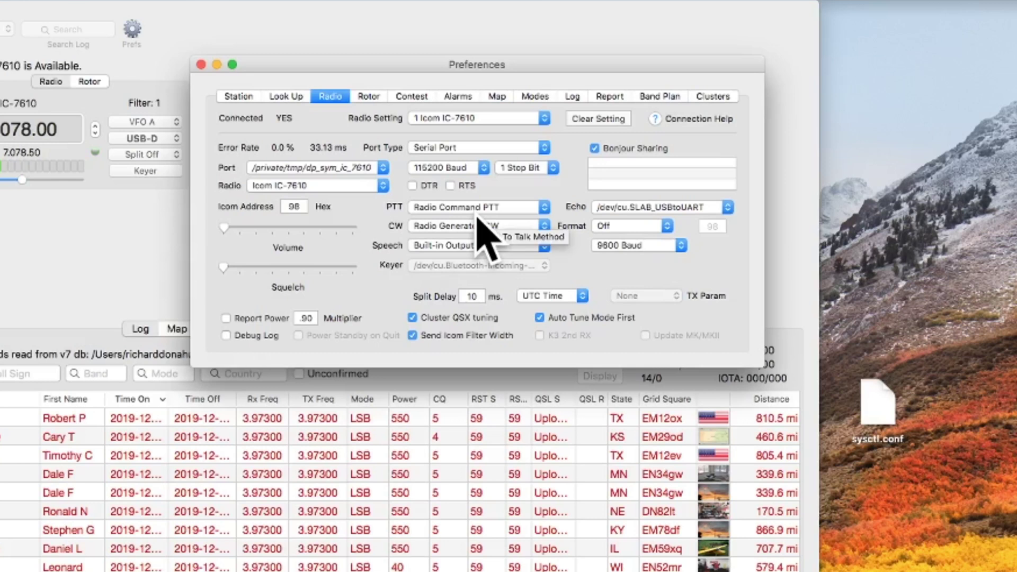
click(413, 186)
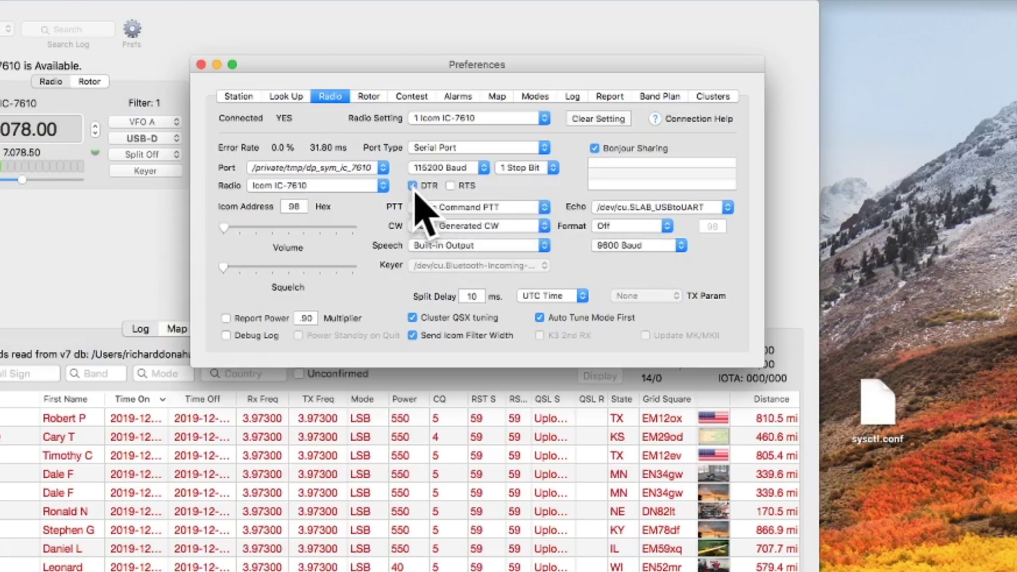
click(479, 227)
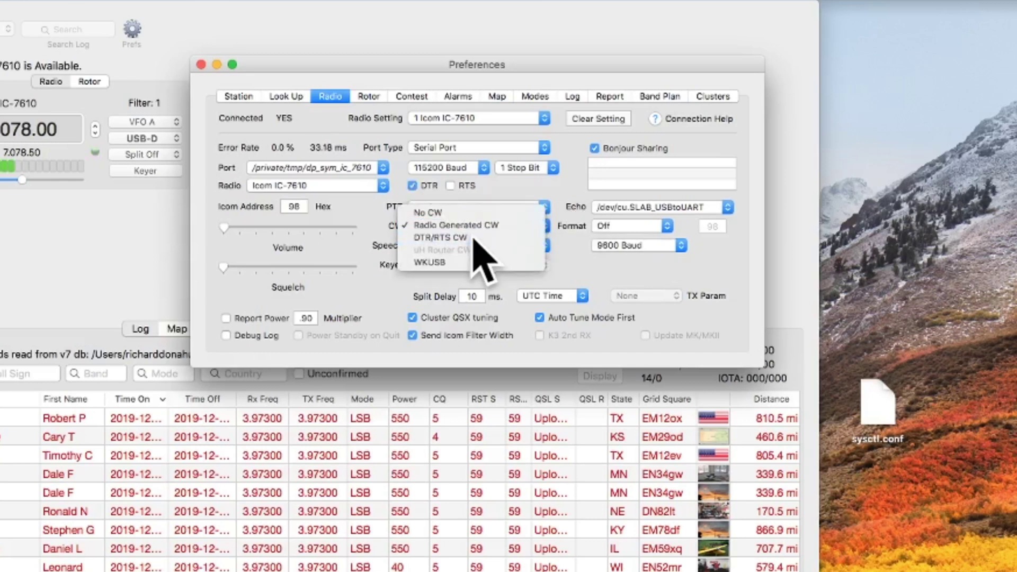
click(474, 241)
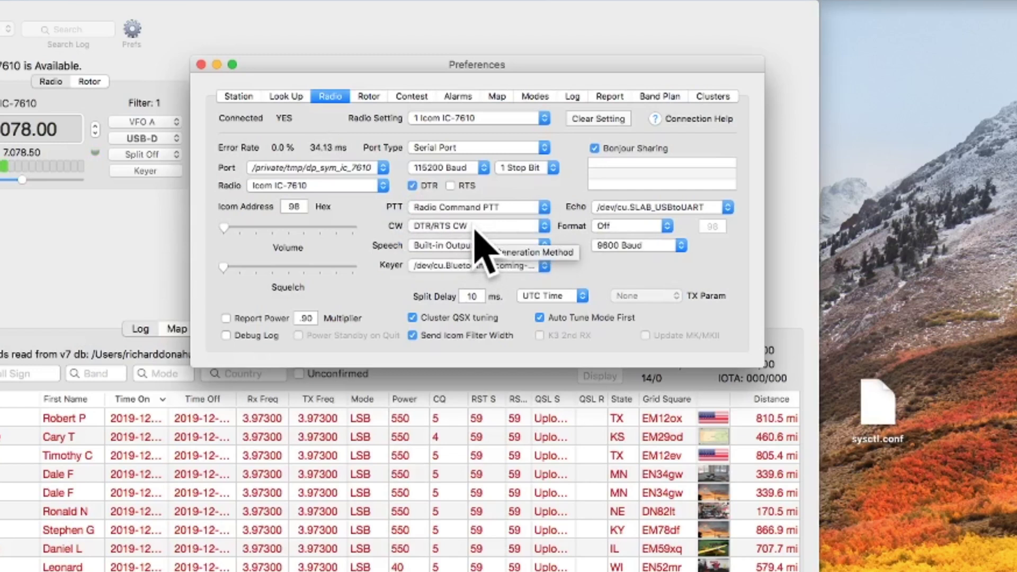
click(475, 228)
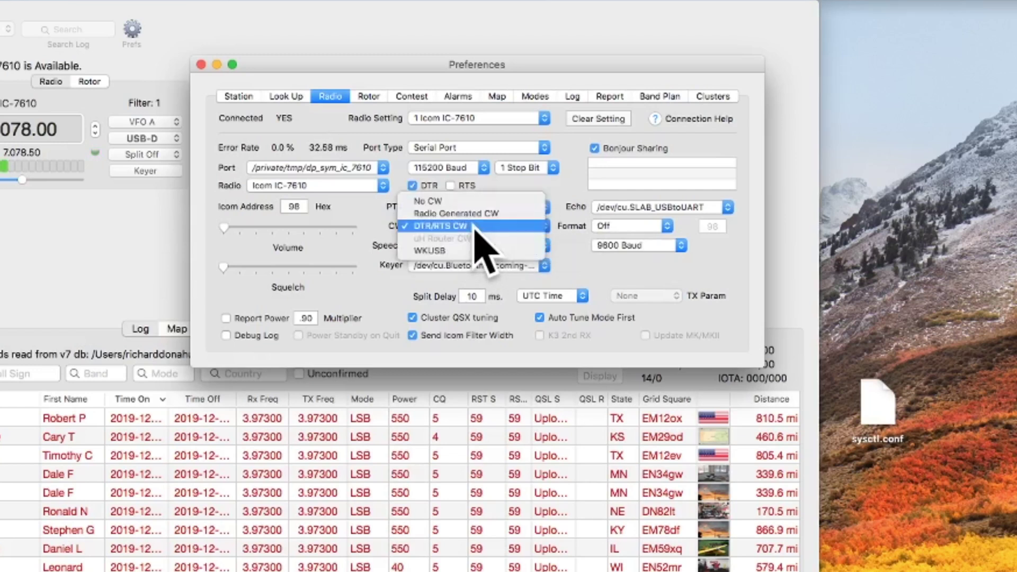
click(450, 214)
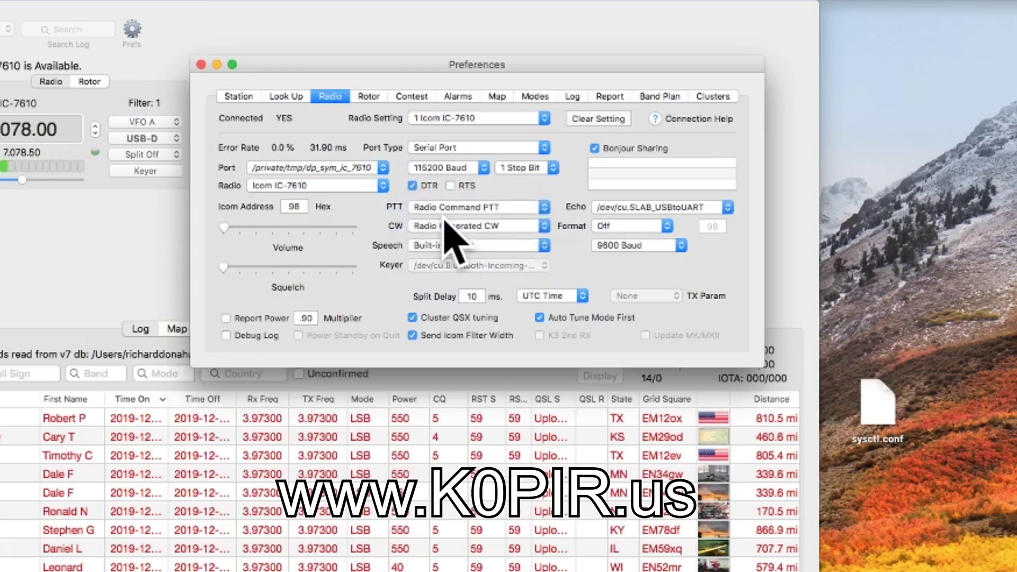
click(413, 187)
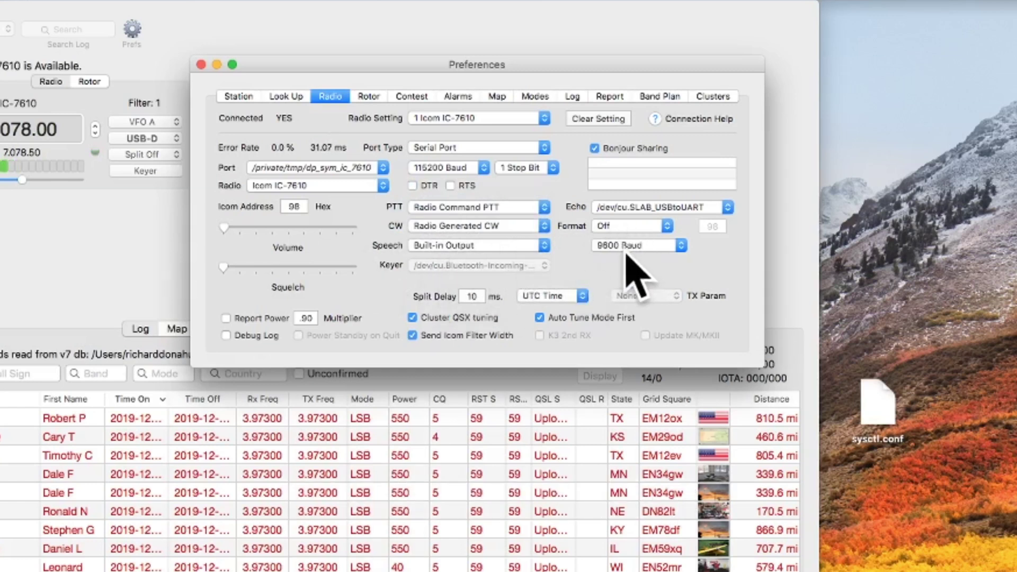
Review the Rotor, Contest, Alarms and Map preferences and close the Preferences window.
click(366, 96)
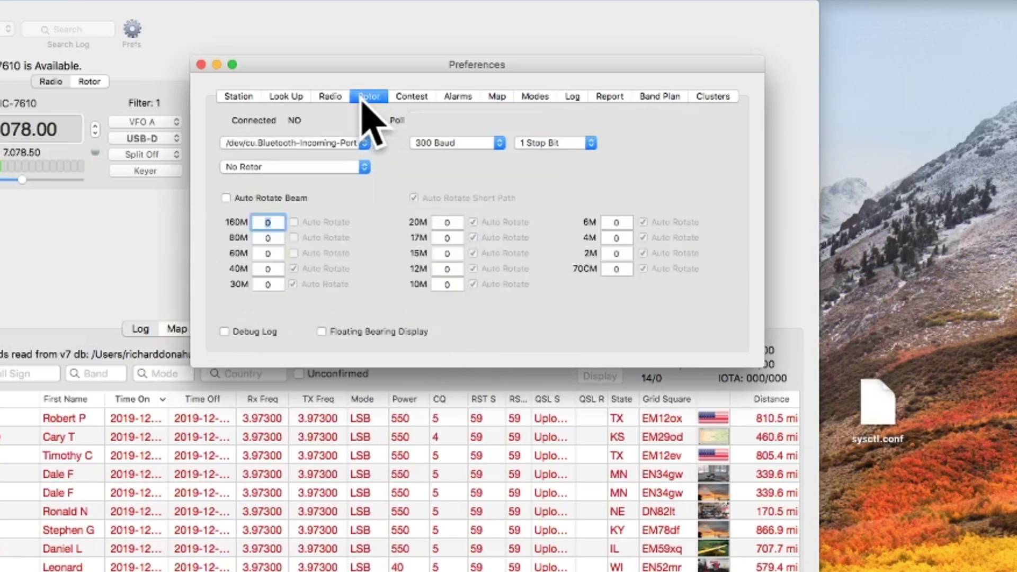
click(414, 98)
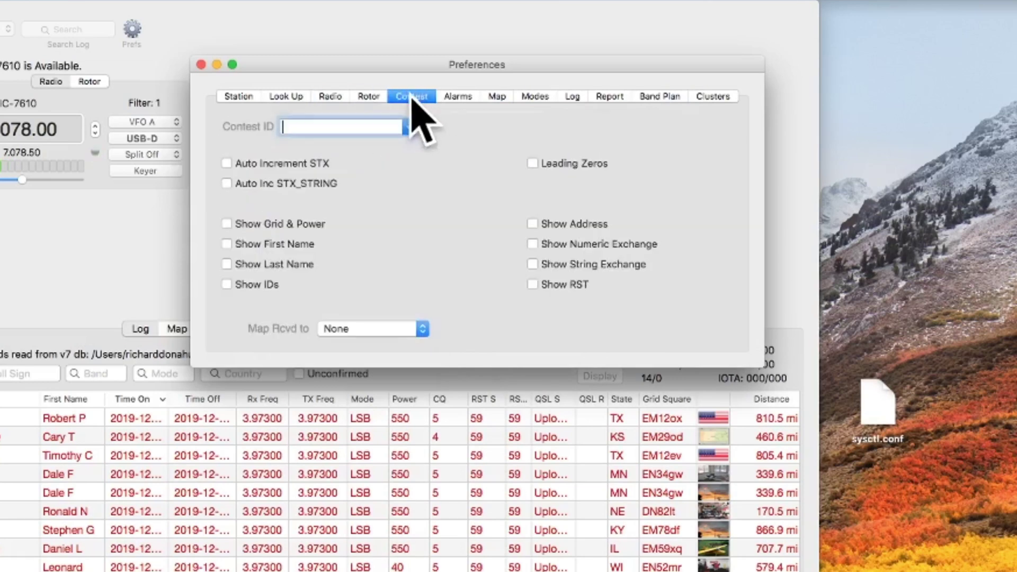
click(458, 97)
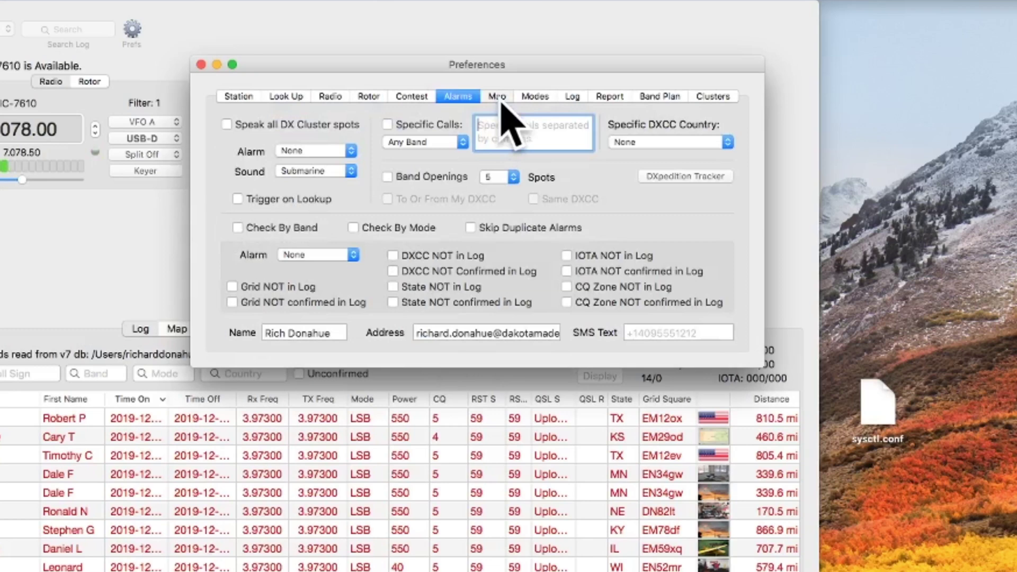
click(499, 98)
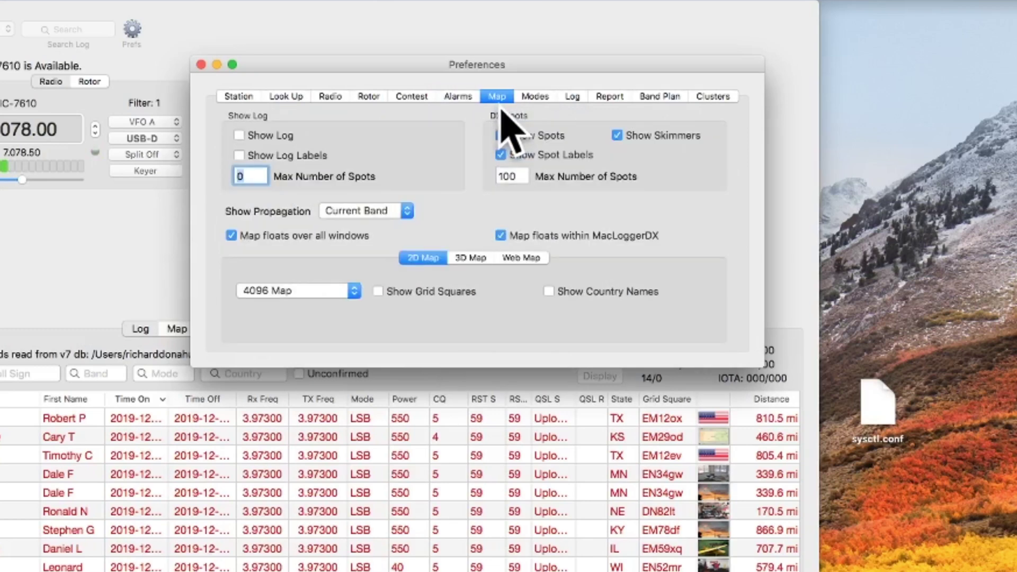
click(202, 64)
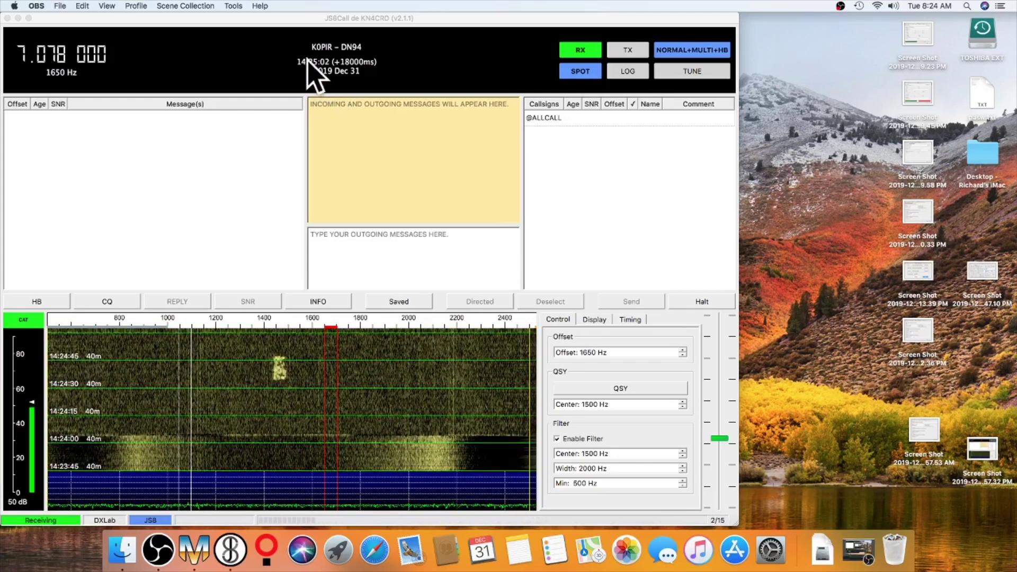
Switch to JS8Call, open its settings, and review the general Station and Behavior options.
click(45, 16)
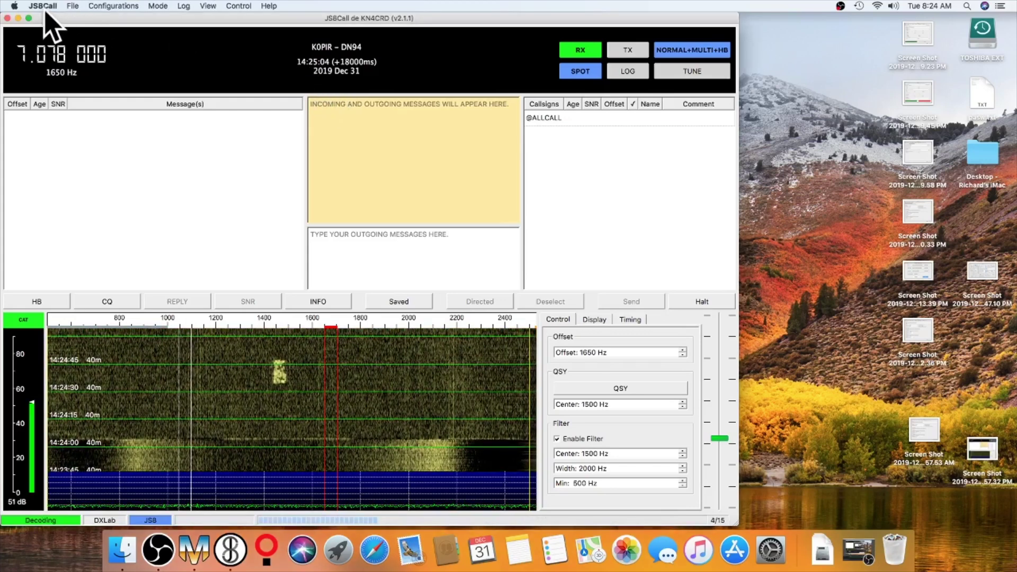
click(45, 11)
click(46, 34)
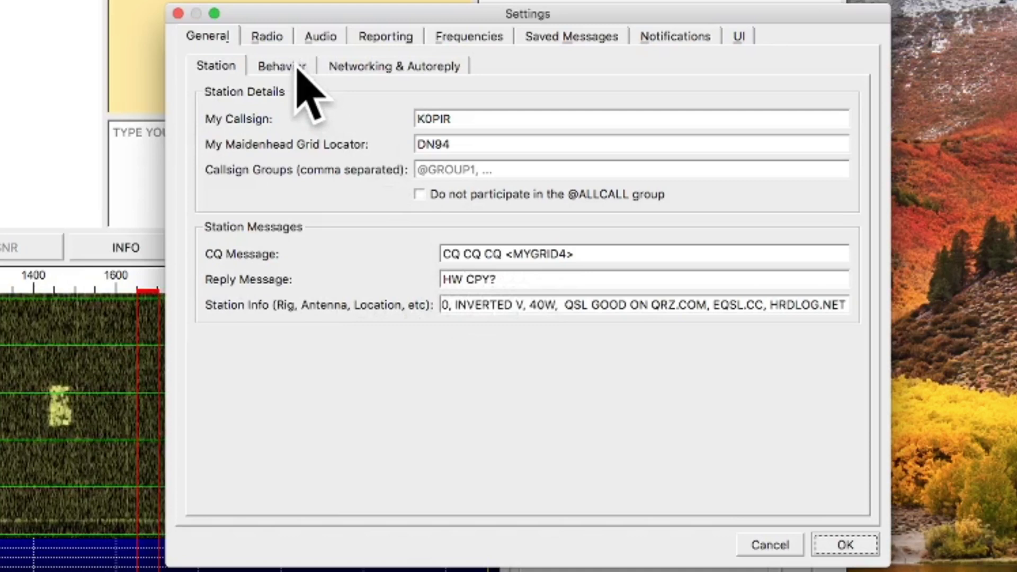
click(280, 65)
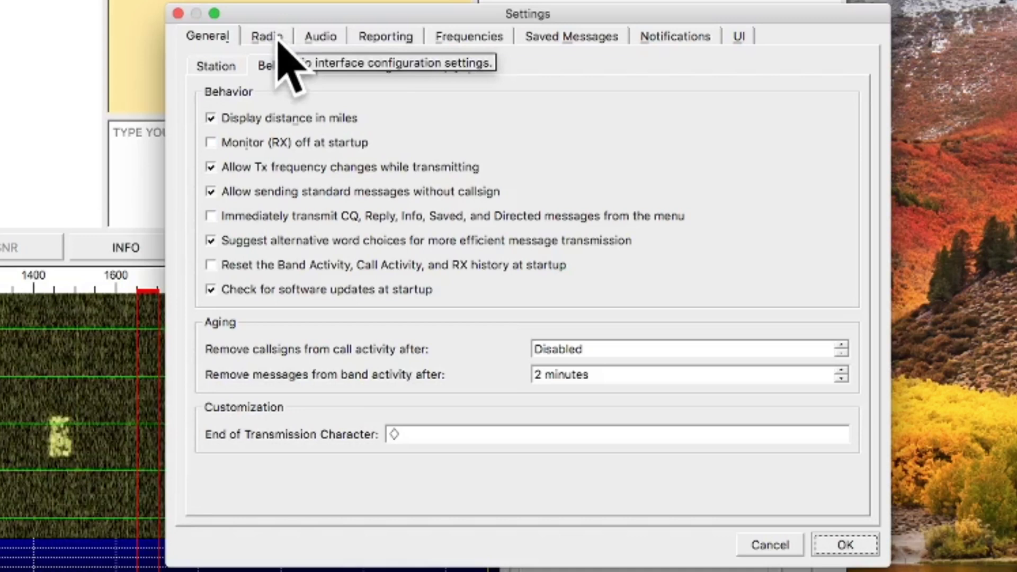
Review the DX Lab Suite Commander radio settings and rig options, and test the CAT and PTT control.
click(270, 38)
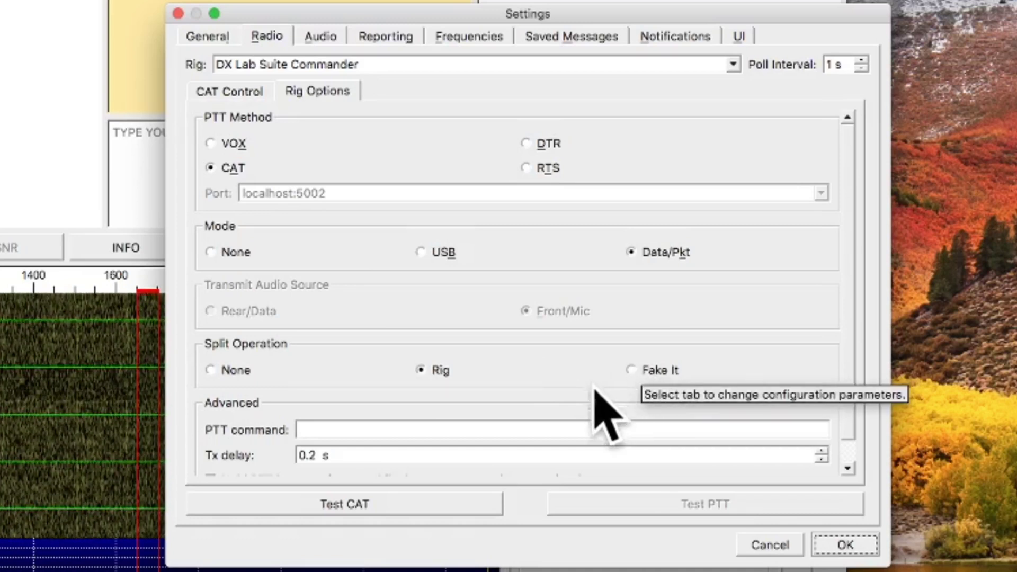
click(424, 498)
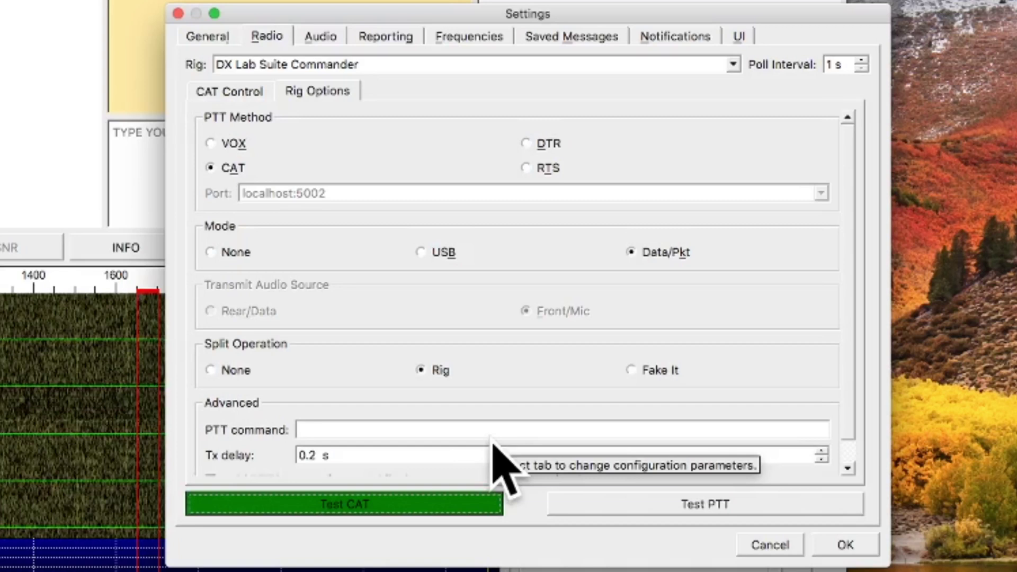
click(623, 497)
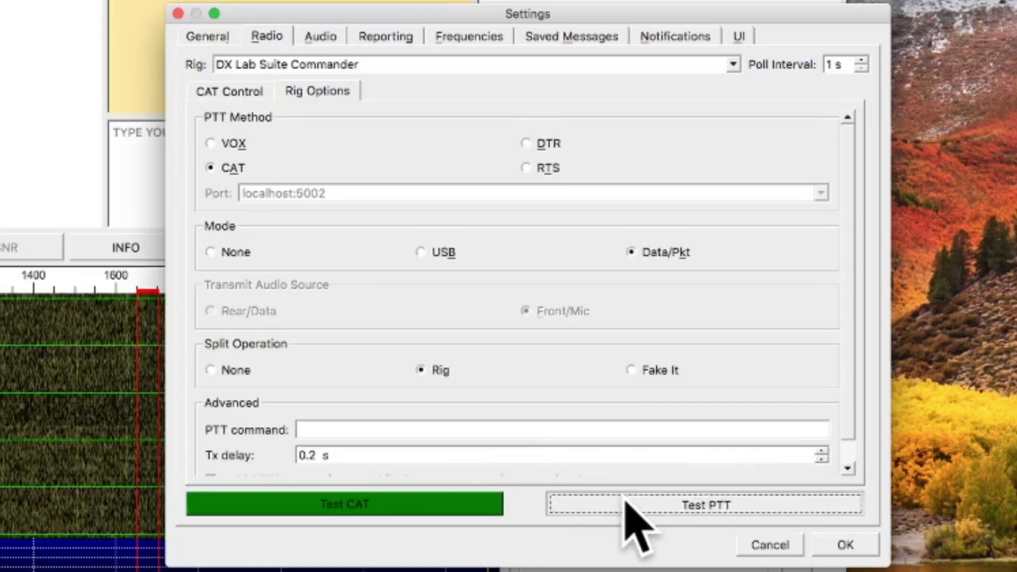
click(624, 498)
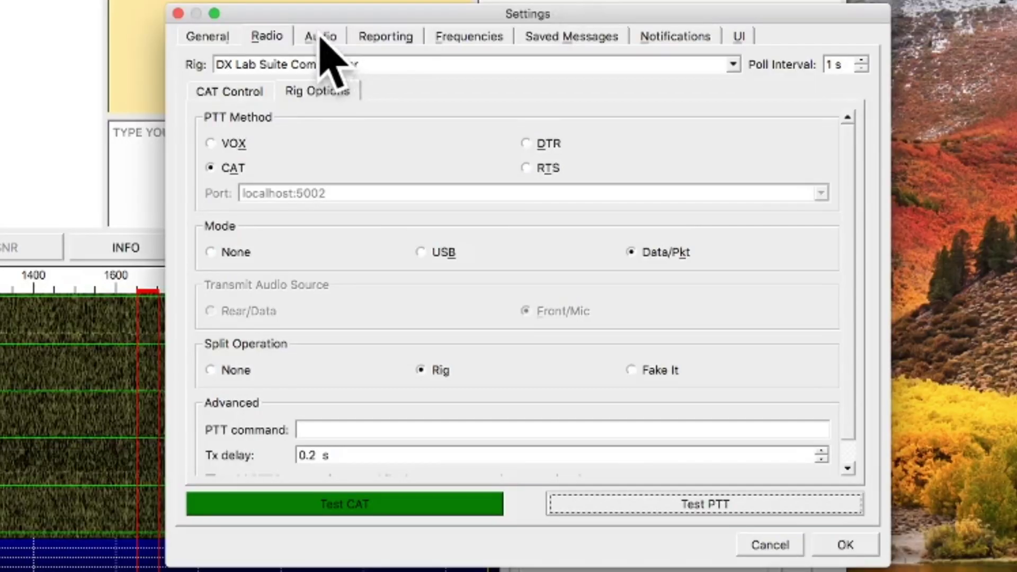
Review the Audio soundcard settings and the UDP API and logger settings for Reporting.
click(431, 160)
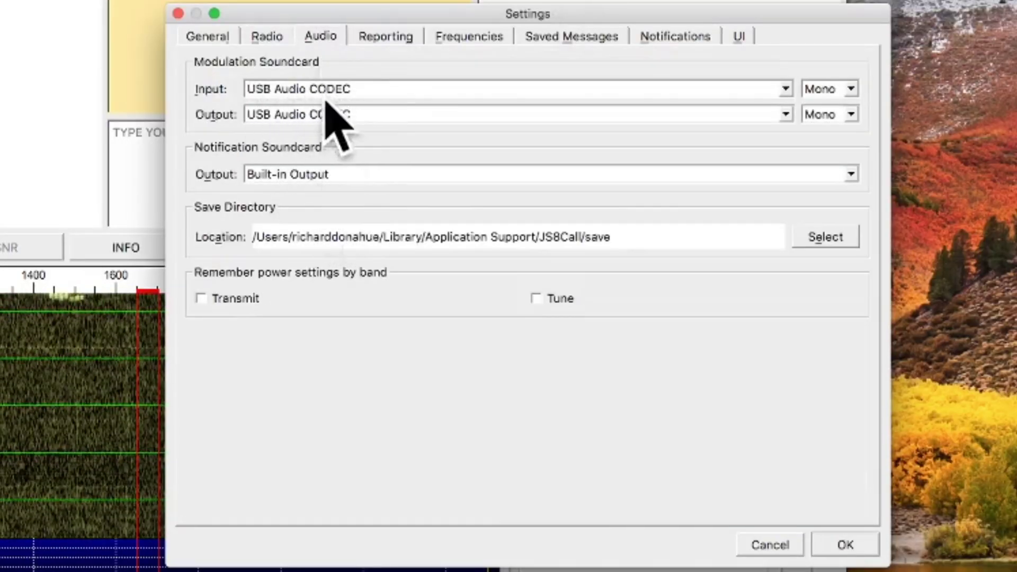
click(385, 36)
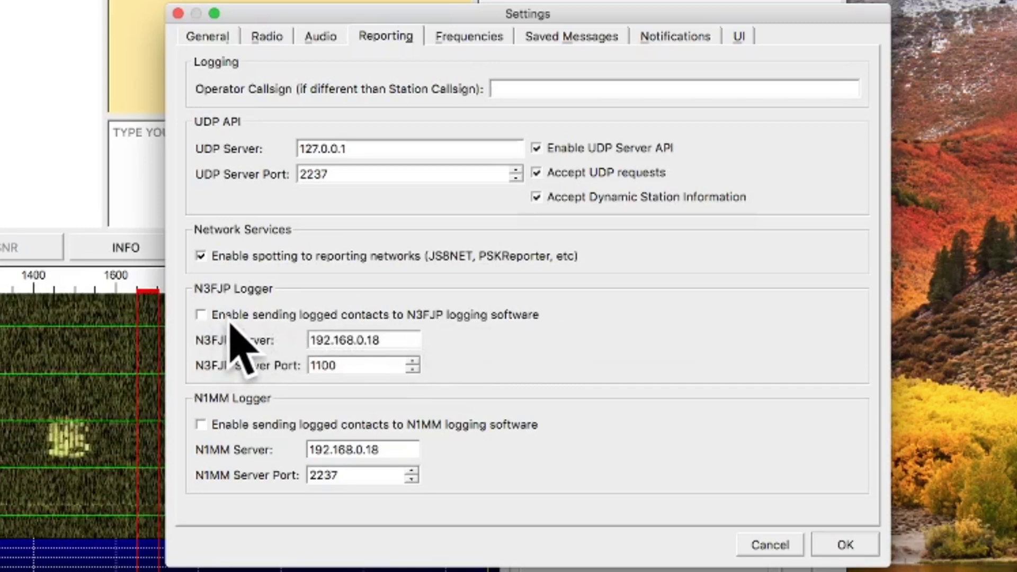
mouse_move(367, 339)
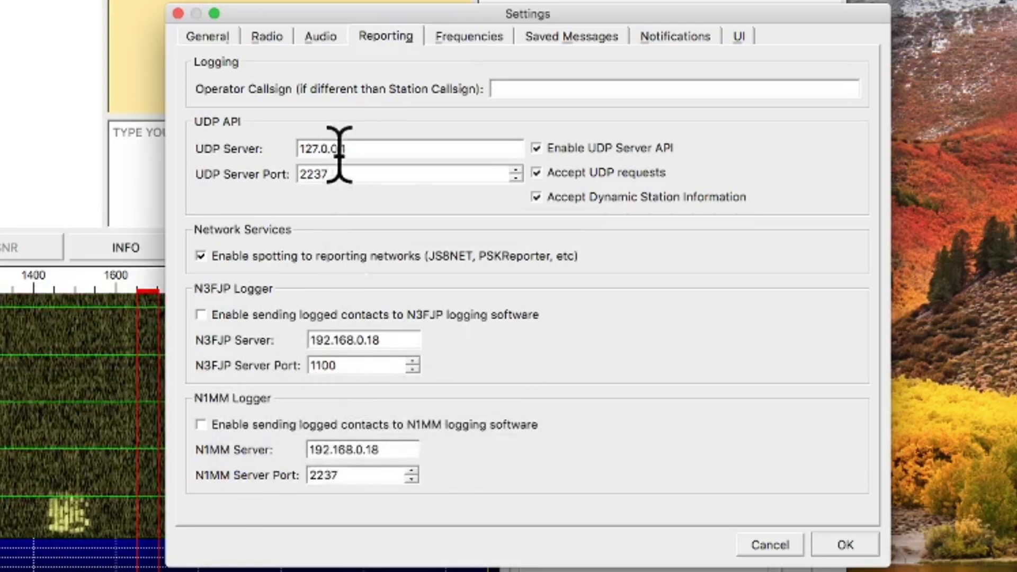
Review the Frequencies, Saved Messages, Notifications and UI settings and close the Settings window.
click(466, 41)
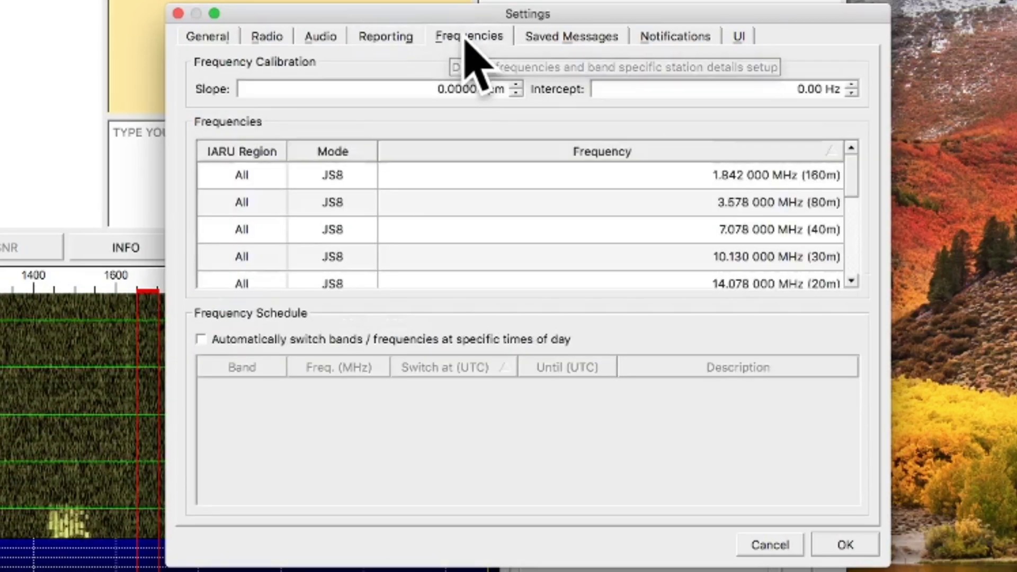
click(535, 43)
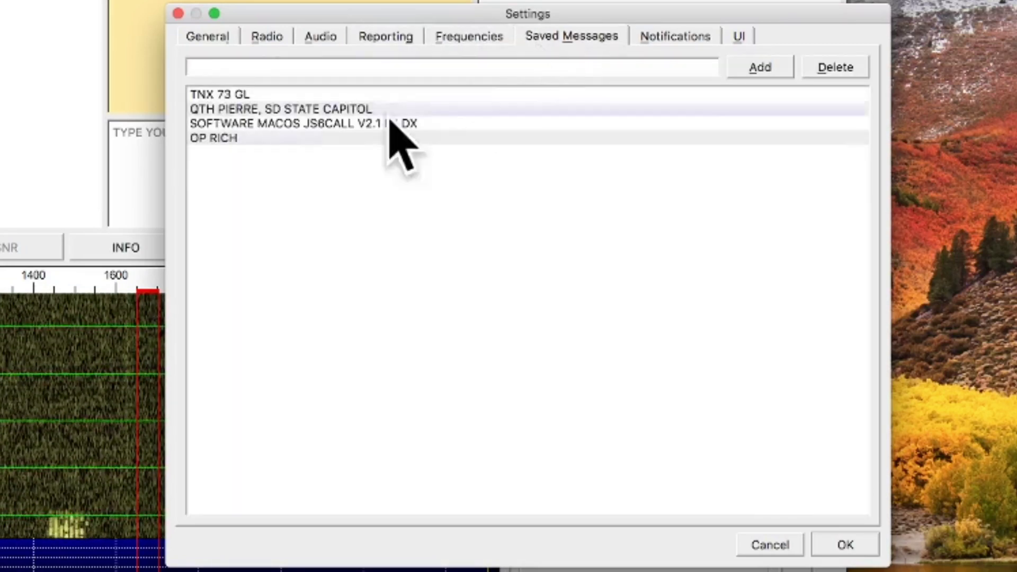
click(672, 38)
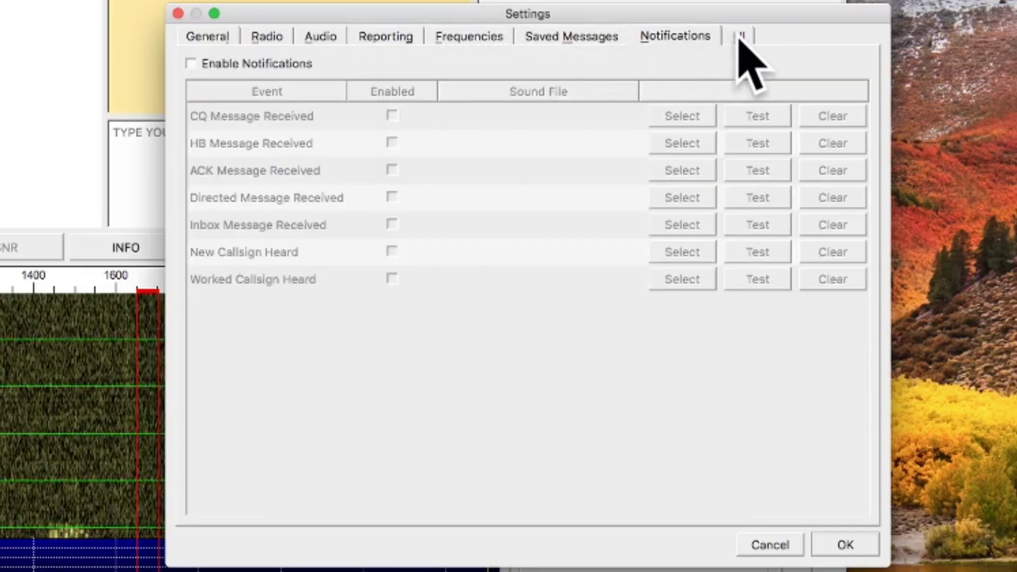
click(738, 37)
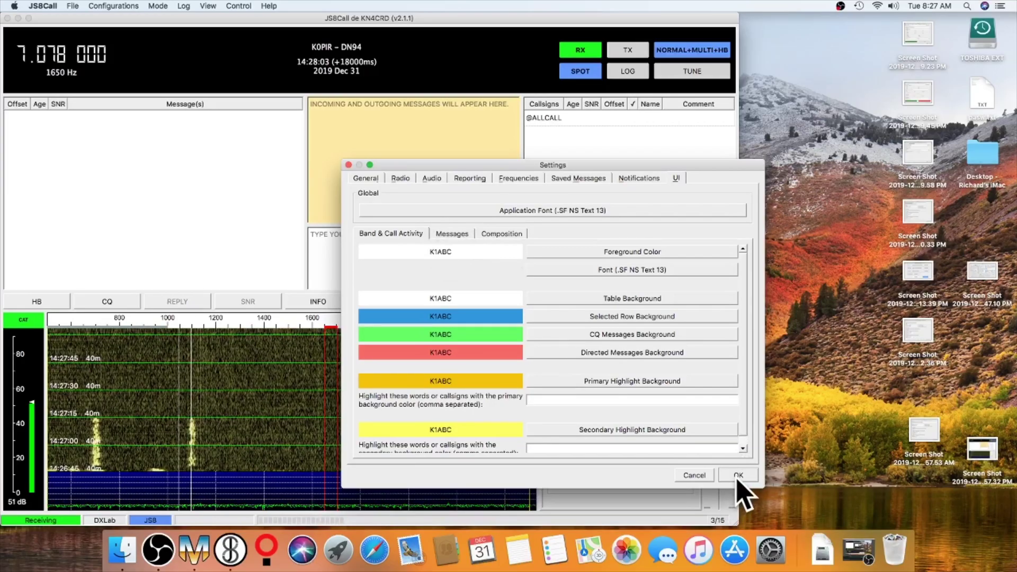
click(738, 477)
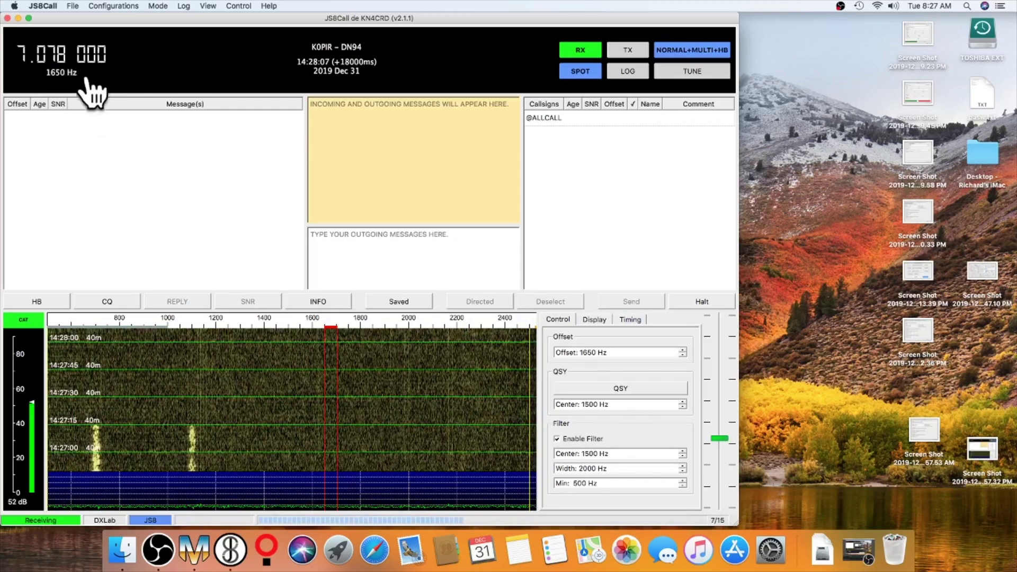
Set JS8Call to the 80 m frequency 3.578 MHz, checking the radio's frequency in MacLoggerDX around the change.
click(197, 556)
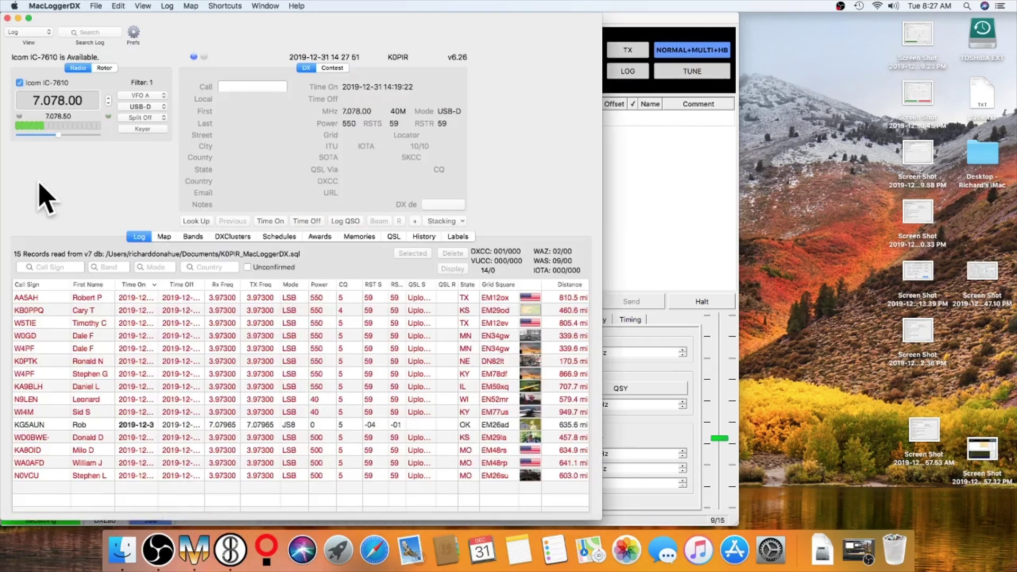
click(18, 18)
click(21, 53)
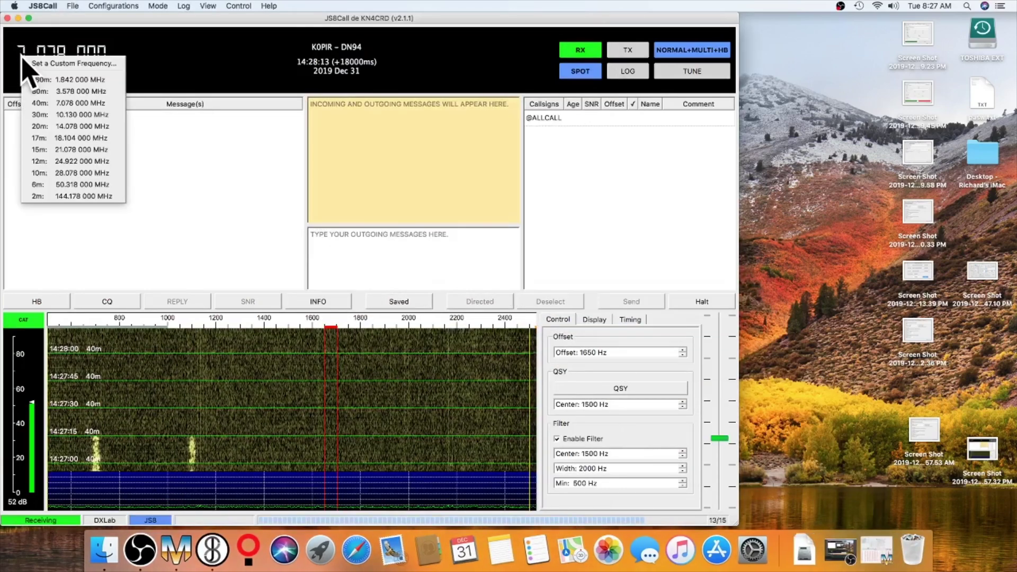
click(33, 91)
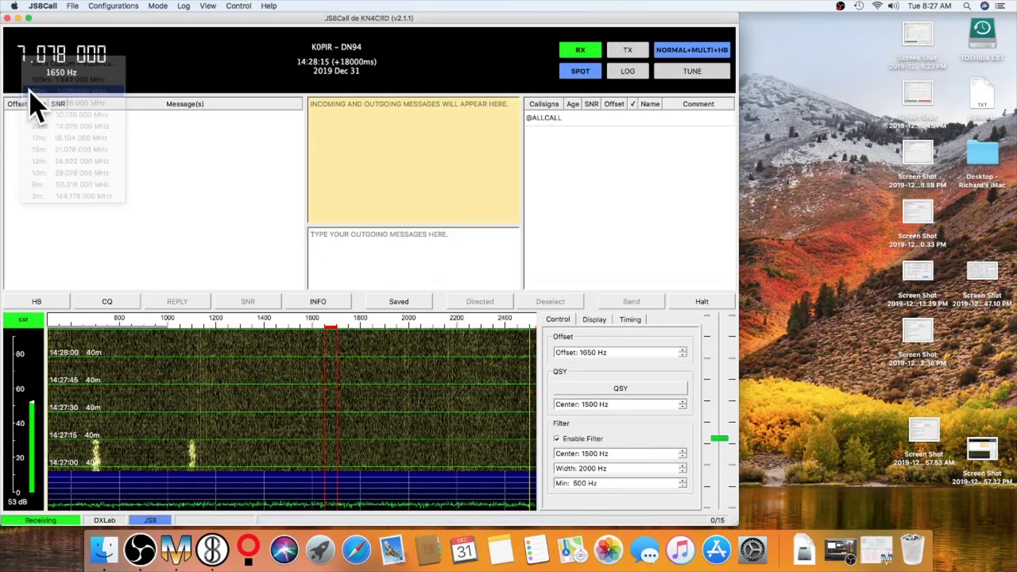
click(178, 549)
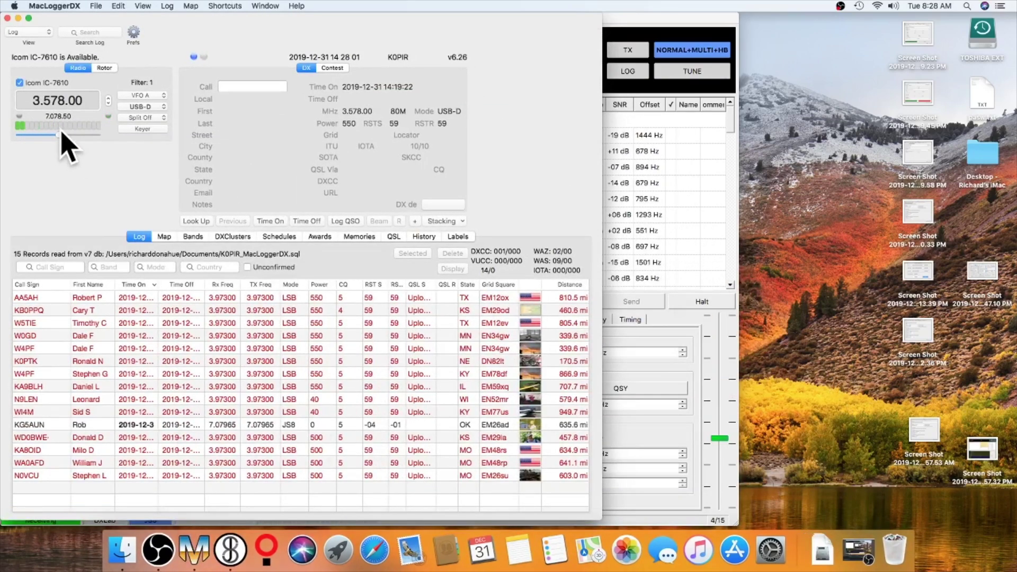
click(18, 18)
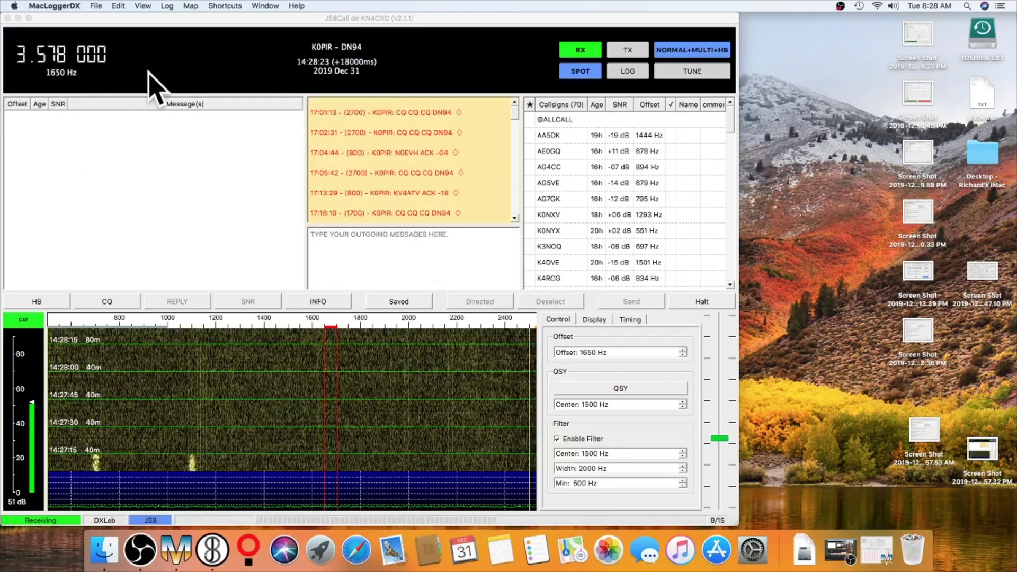
Reopen the JS8Call settings, review the DX Lab Suite Commander rig selection in the radio options, and cancel.
click(66, 18)
click(47, 9)
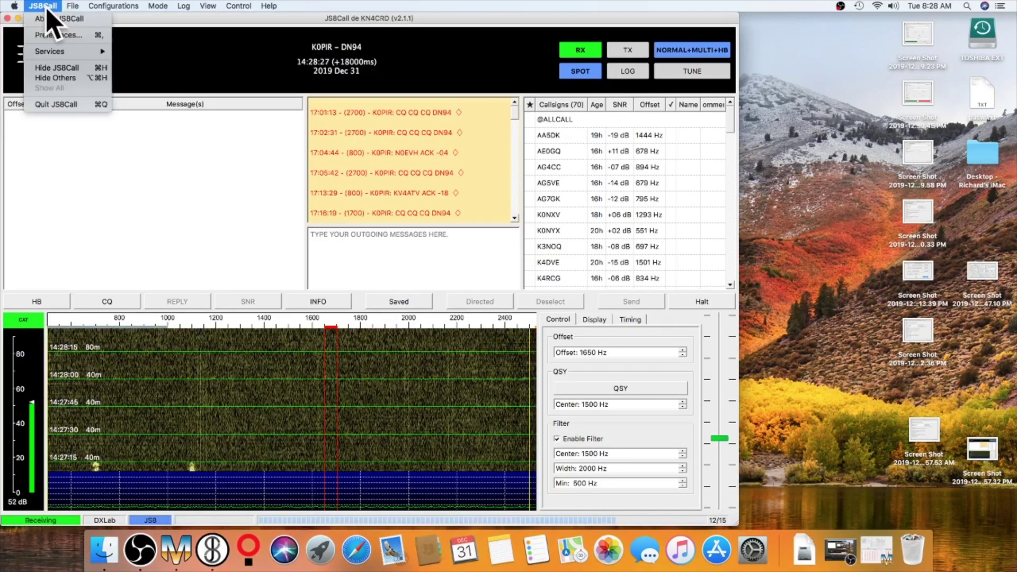
click(57, 35)
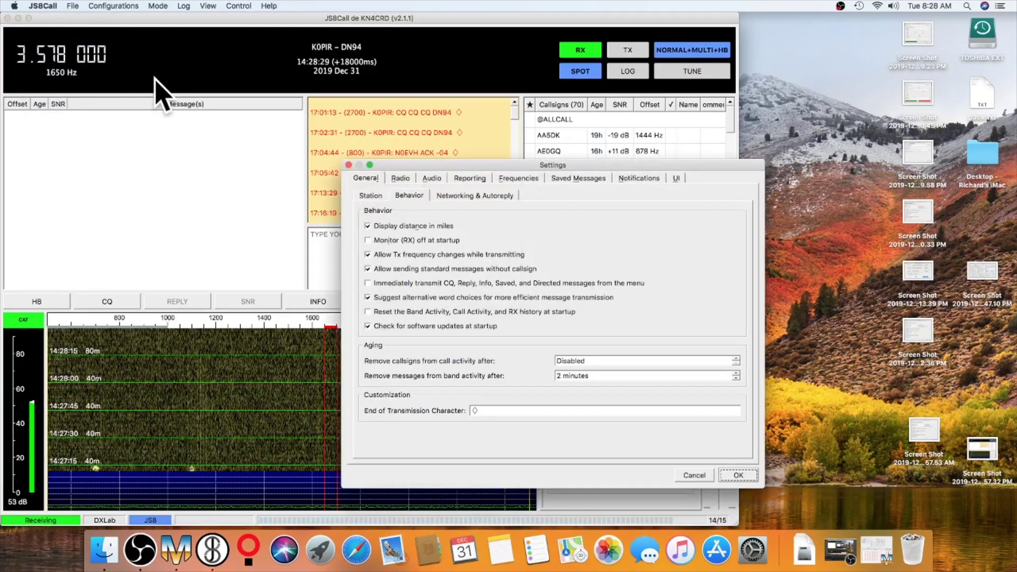
click(403, 179)
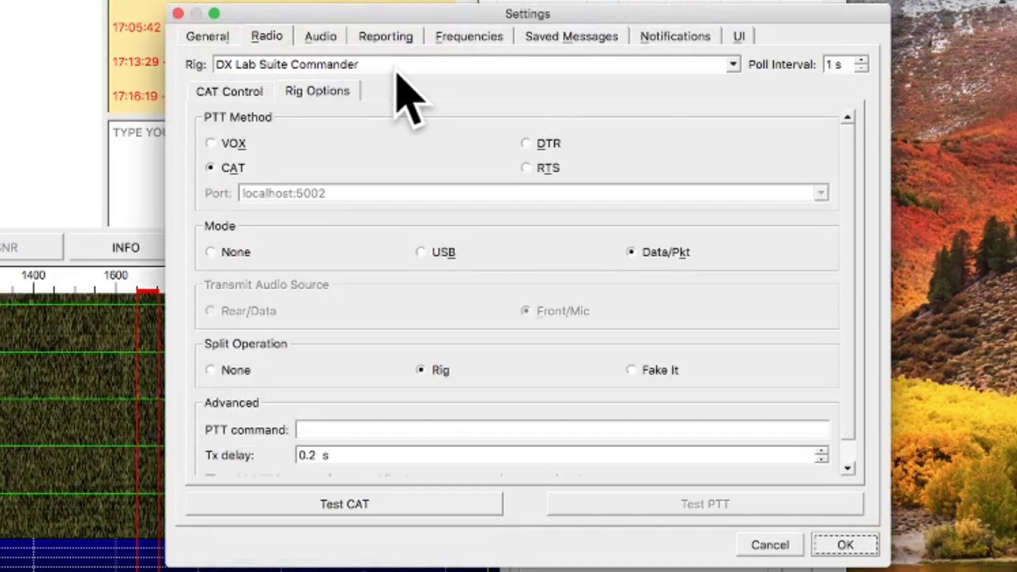
click(771, 546)
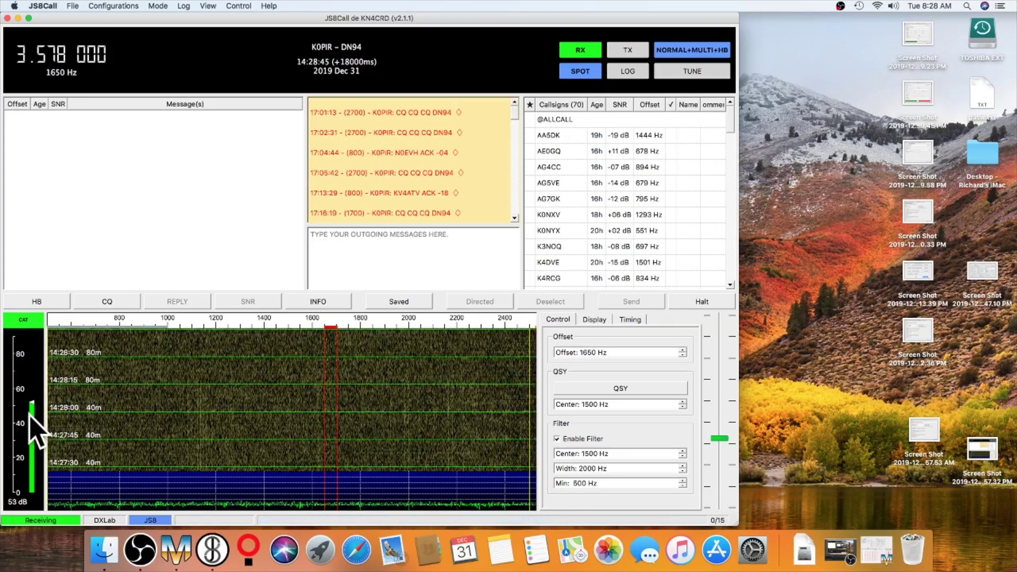
Set the JS8Call frequency to 7.078 MHz on 40 m and check the receive audio level.
click(32, 75)
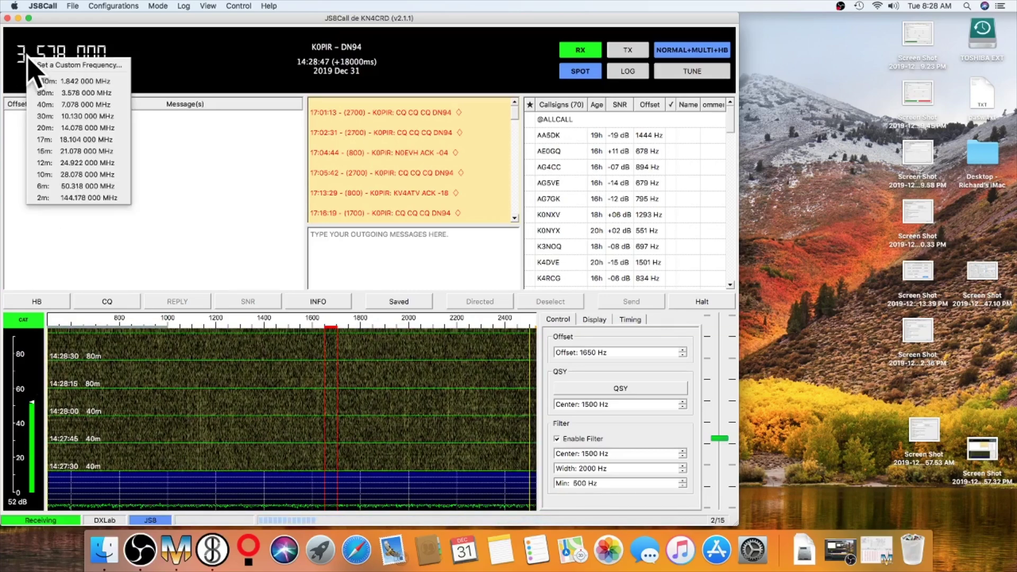
click(39, 105)
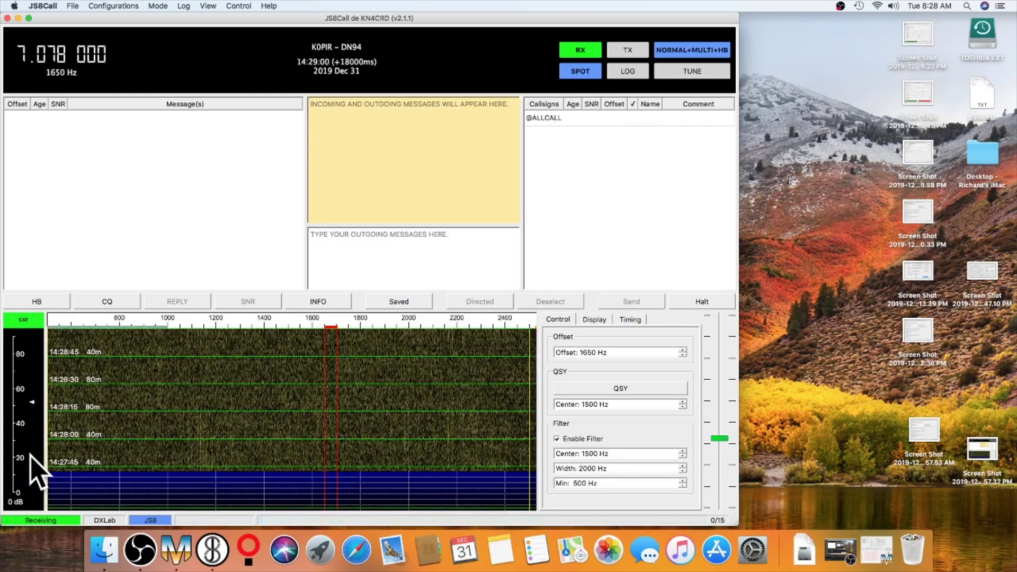
mouse_move(28, 447)
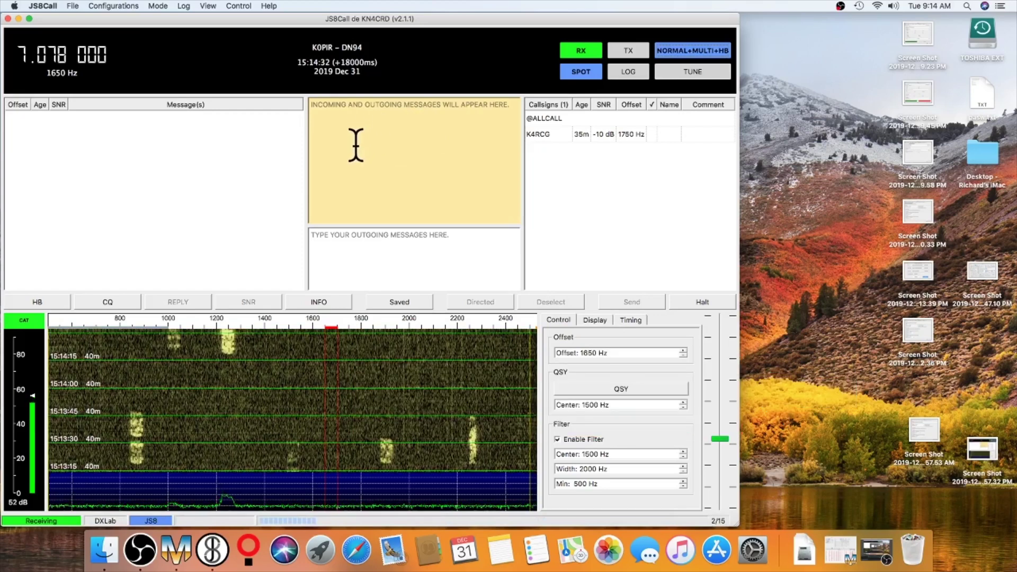
Review the JS8 speed choices from Slow to Turbo along with the decoding, autoreply and heartbeat options.
click(670, 55)
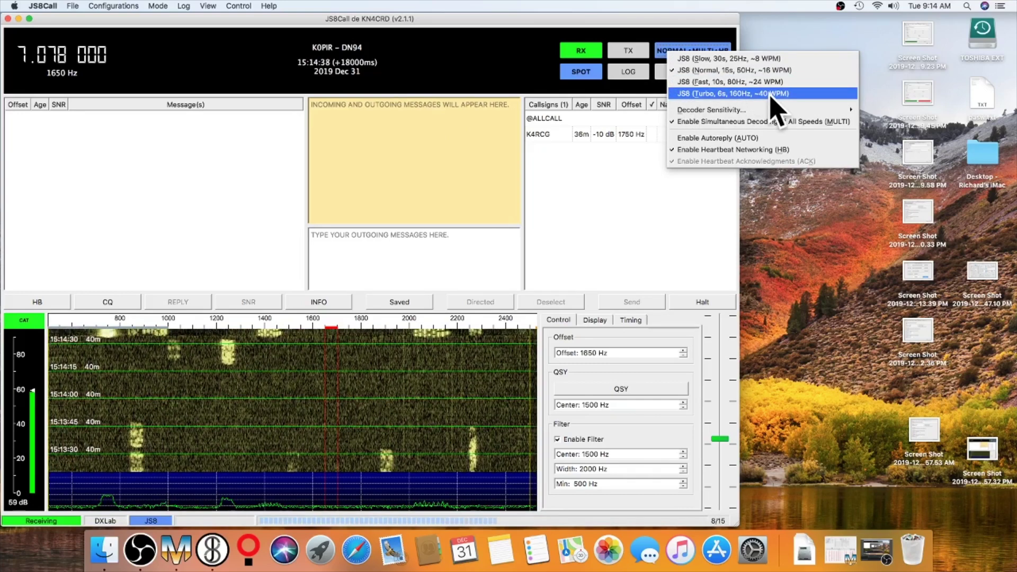
click(529, 36)
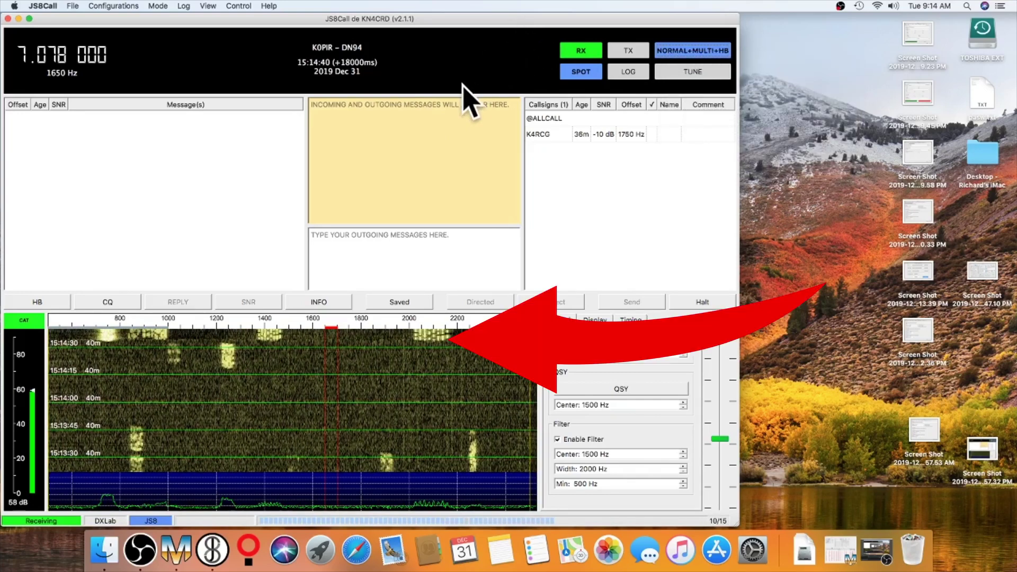